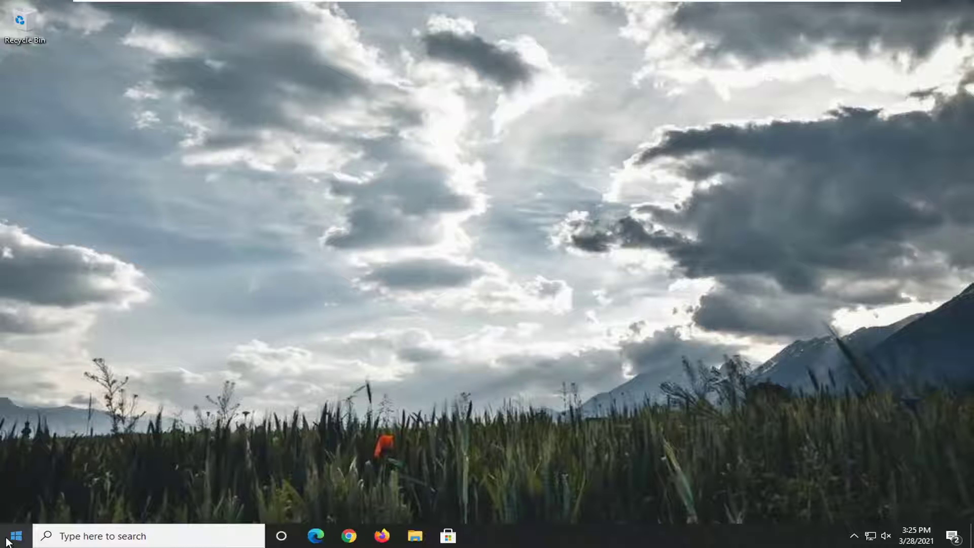
# Step: Search the Start menu for regedit and run Registry Editor as administrator
pyautogui.click(8, 540)
pyautogui.write('regedit')
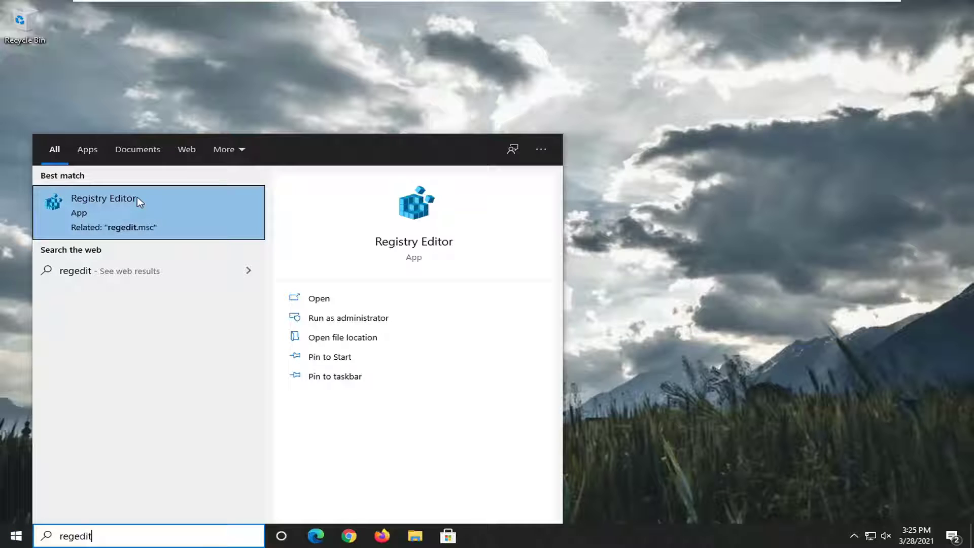
pyautogui.rightClick(113, 209)
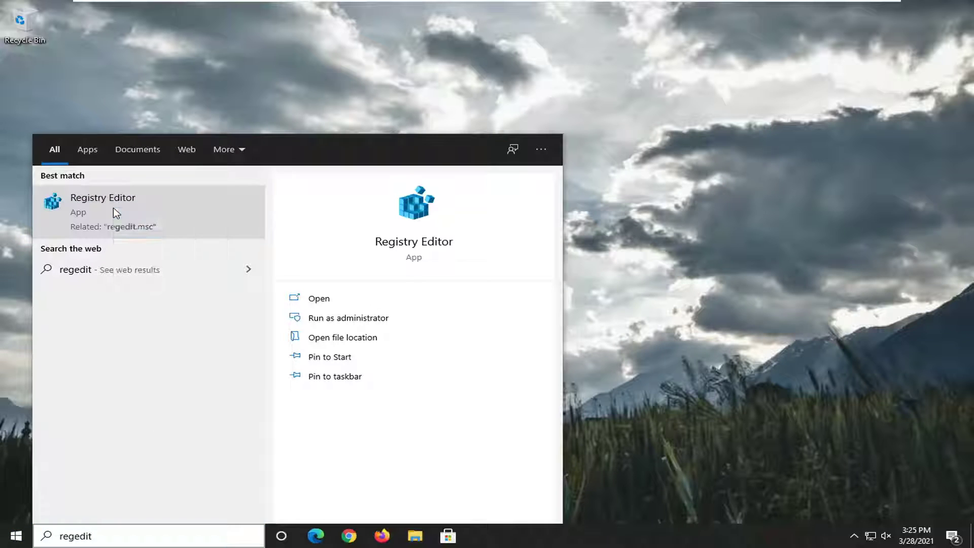
pyautogui.click(149, 220)
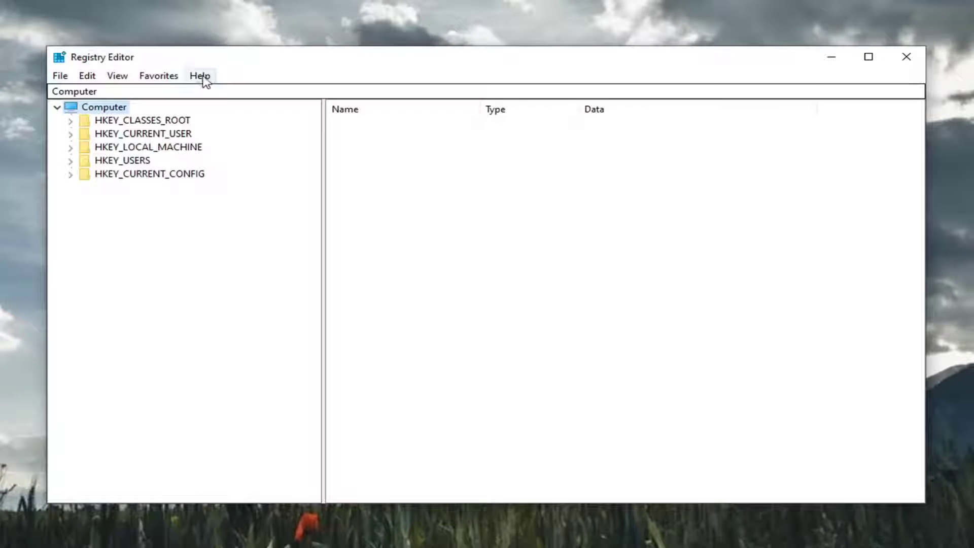
pyautogui.click(61, 80)
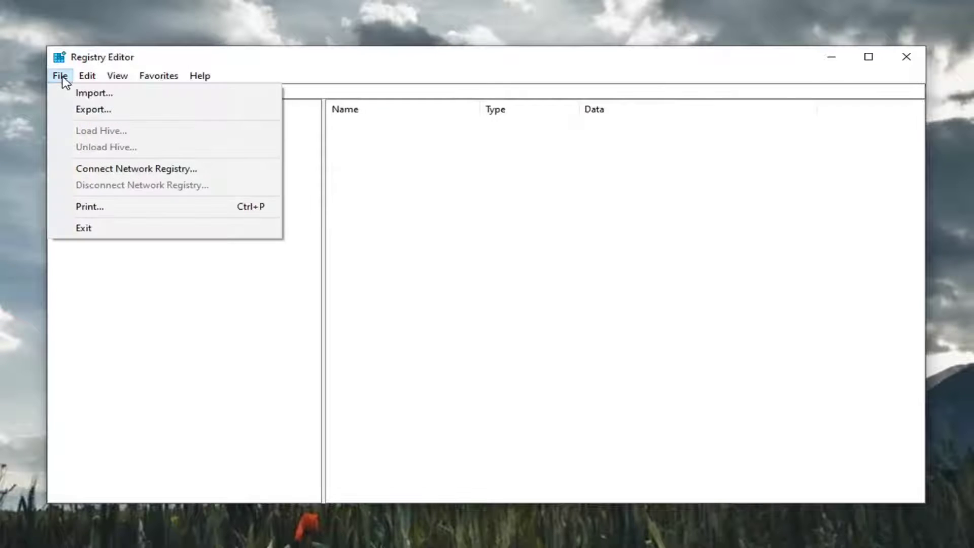
pyautogui.click(84, 110)
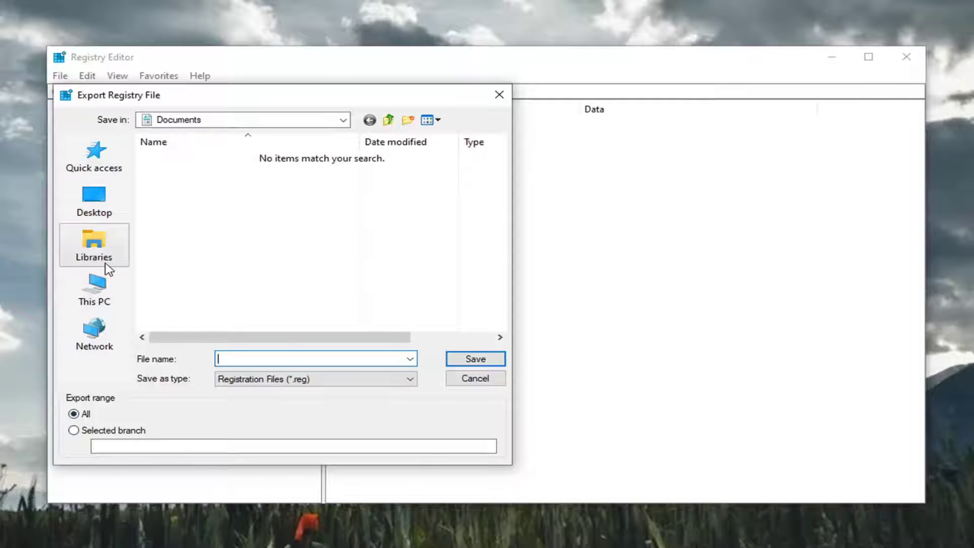
pyautogui.click(476, 380)
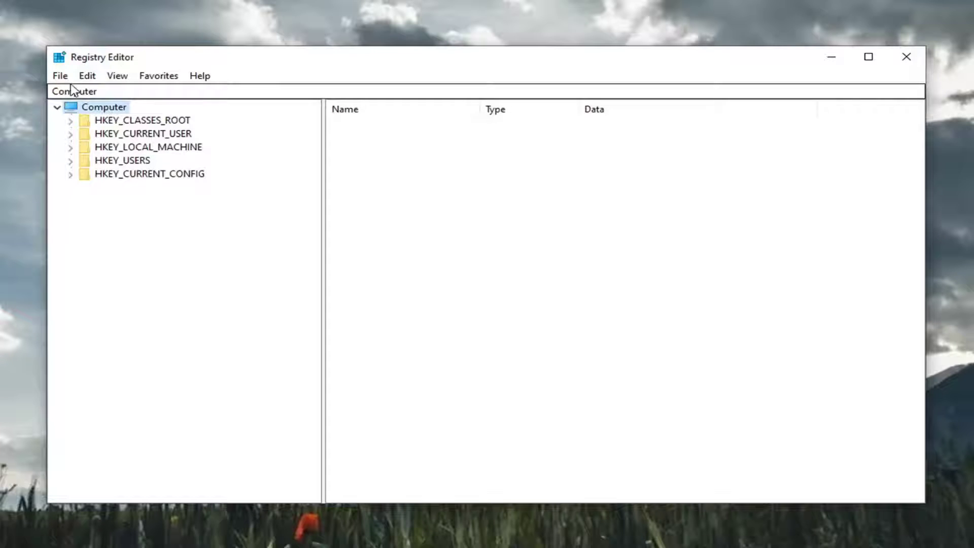
pyautogui.click(60, 77)
pyautogui.click(85, 92)
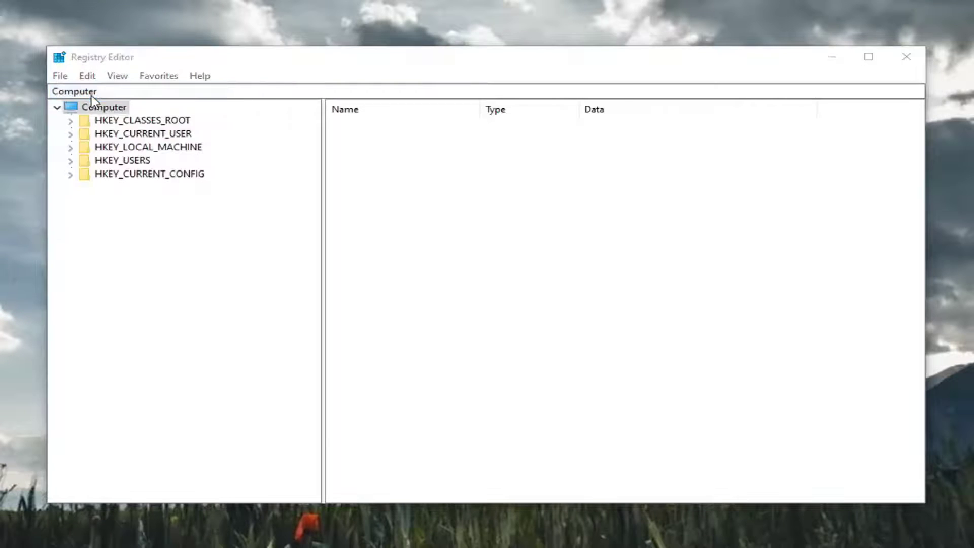
pyautogui.click(88, 199)
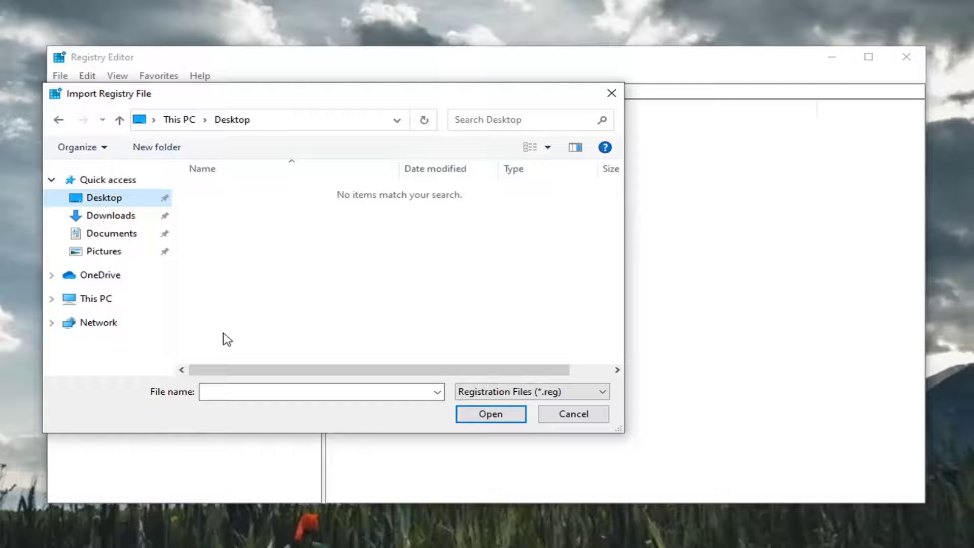
pyautogui.click(97, 300)
pyautogui.click(570, 417)
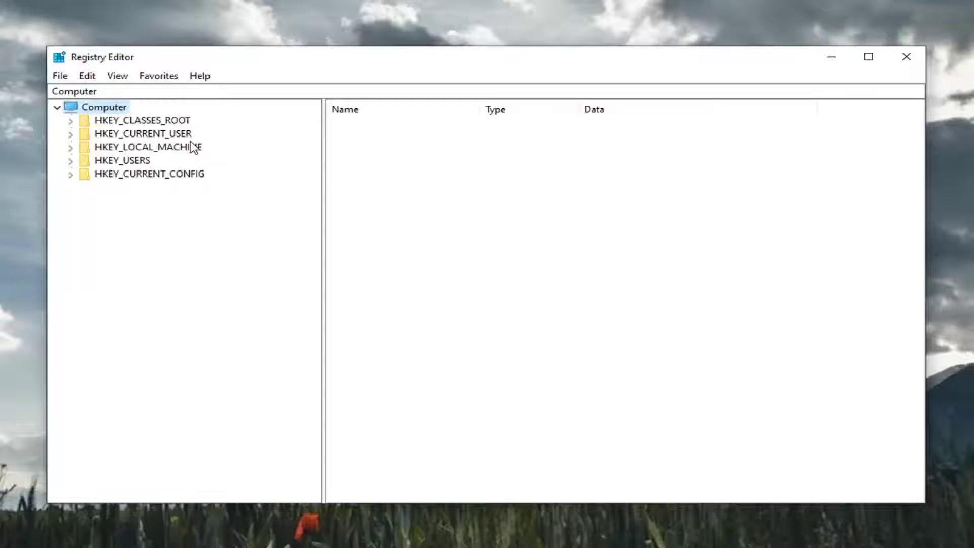
# Step: Expand HKEY_LOCAL_MACHINE > SOFTWARE > Microsoft > Office > 16.0 in the key tree
pyautogui.doubleClick(169, 147)
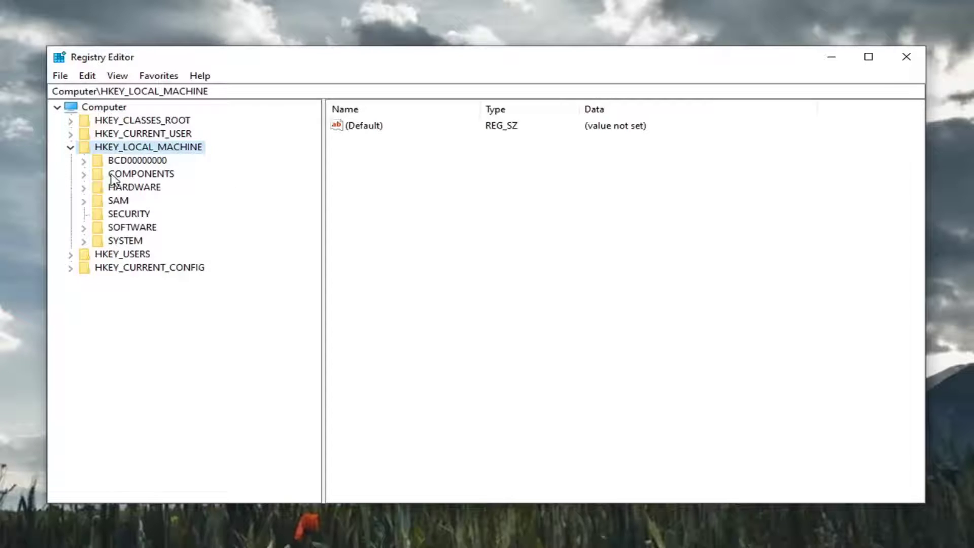
pyautogui.doubleClick(127, 227)
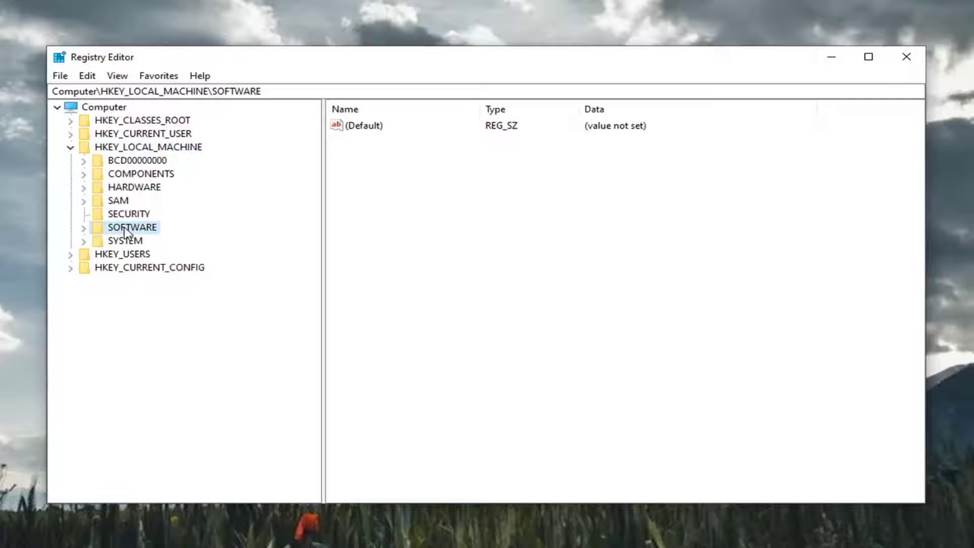
pyautogui.scroll(-1, 128, 232)
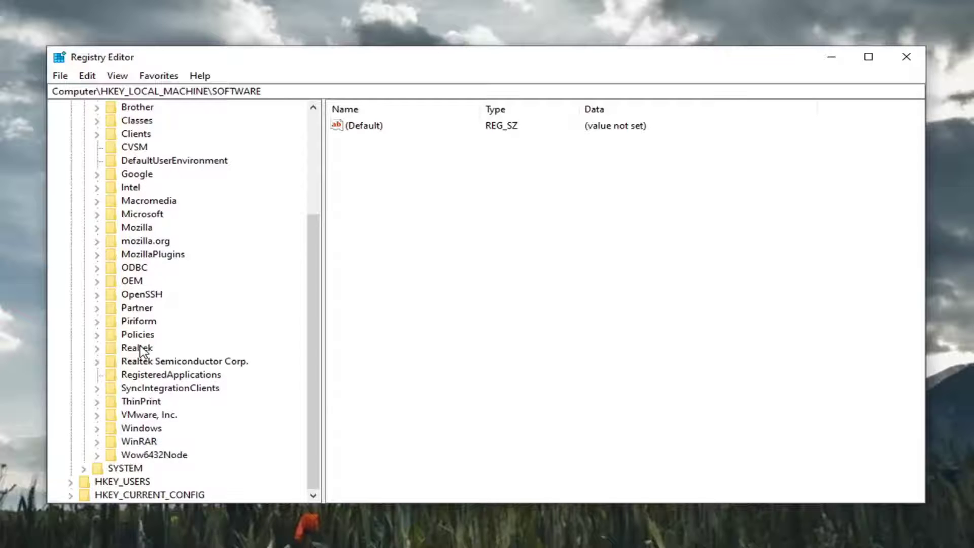
pyautogui.doubleClick(138, 215)
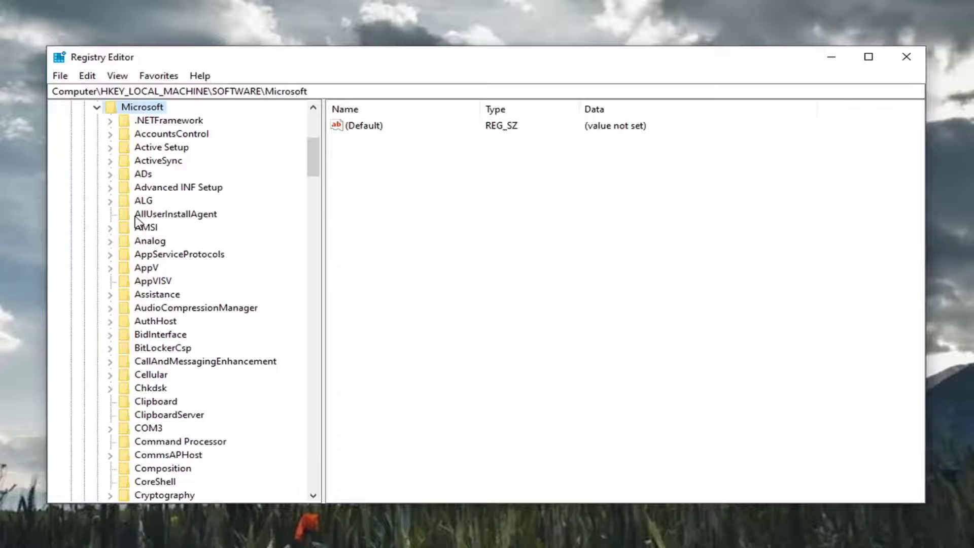
pyautogui.scroll(-20, 144, 219)
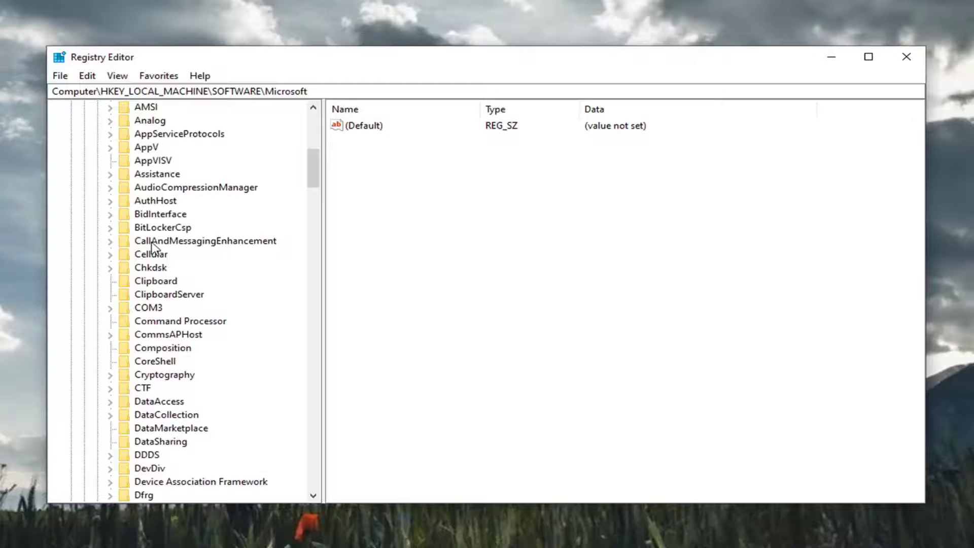
pyautogui.scroll(-12, 130, 322)
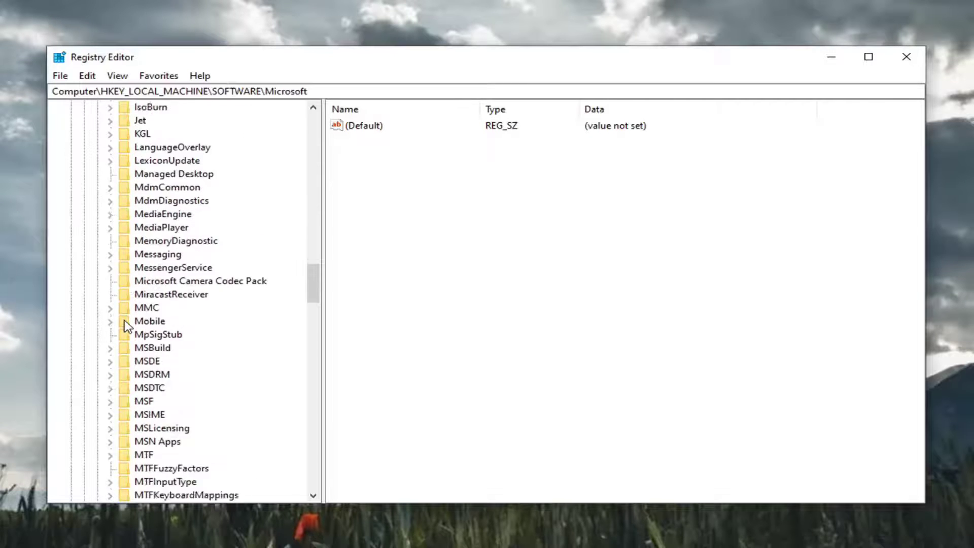
pyautogui.click(148, 308)
pyautogui.doubleClick(151, 310)
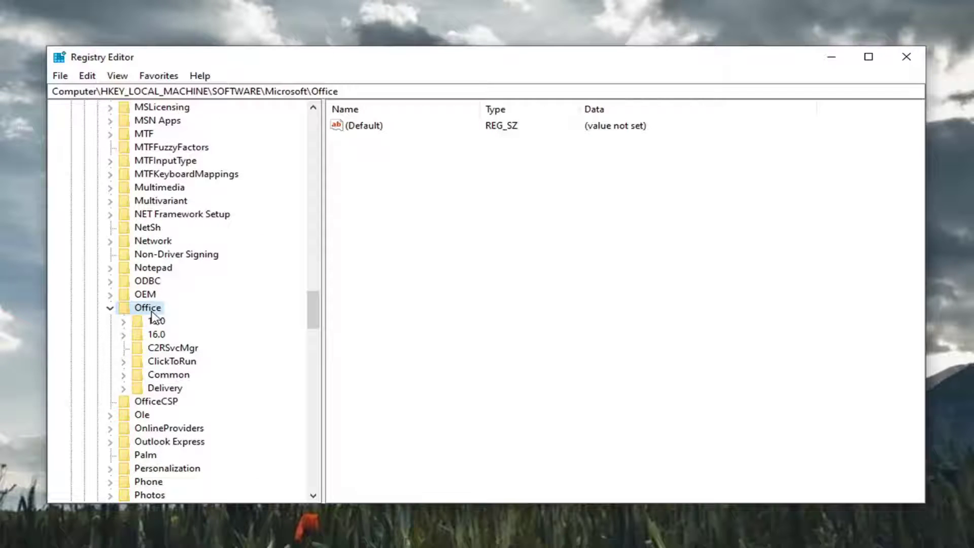
pyautogui.click(157, 336)
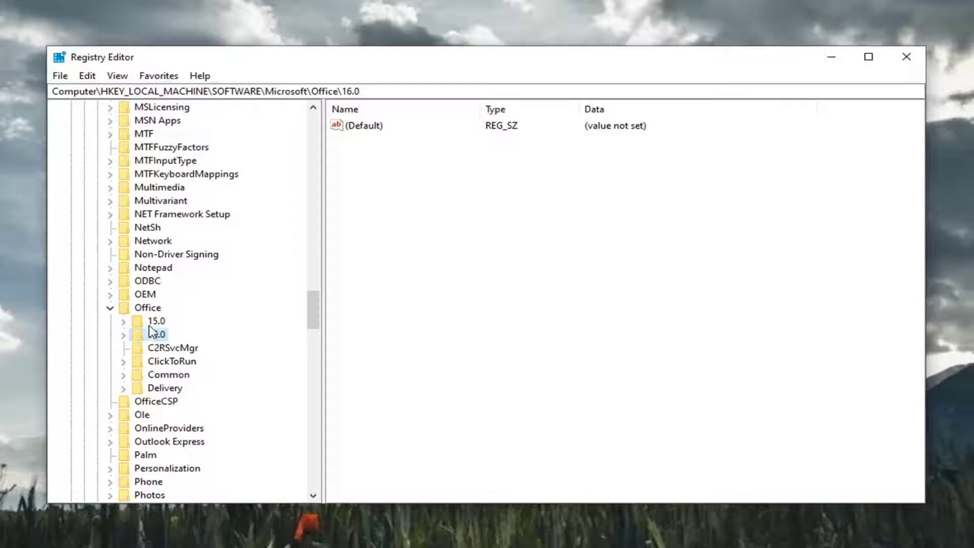
pyautogui.doubleClick(152, 337)
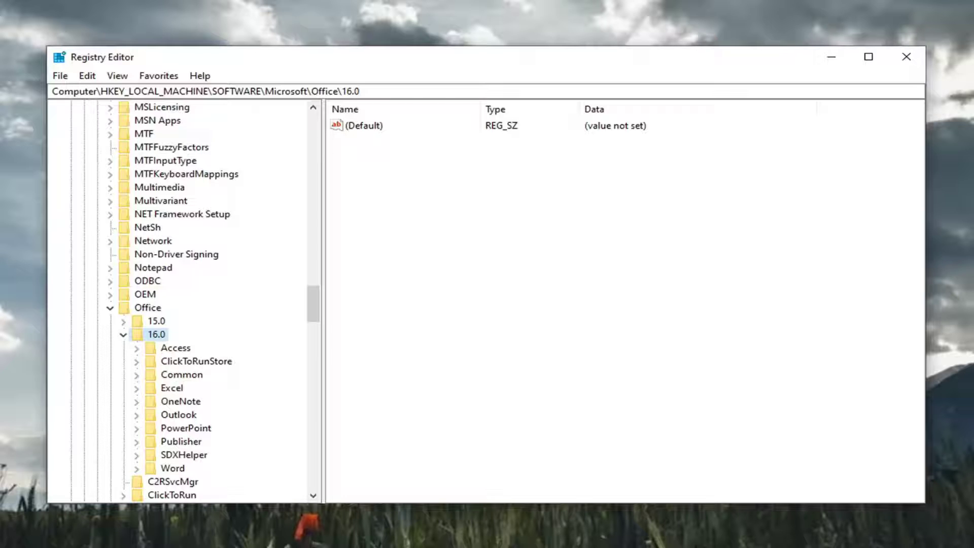
pyautogui.scroll(-1, 182, 473)
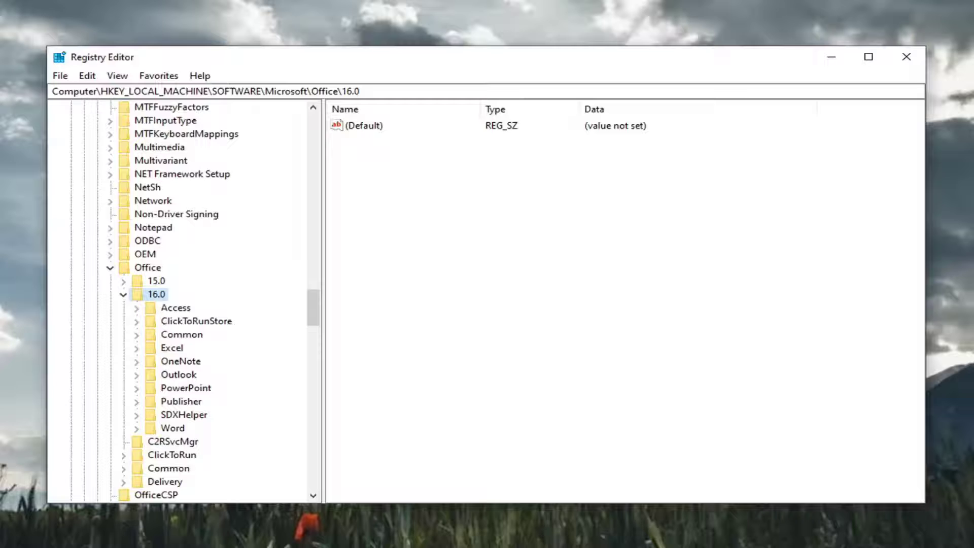
# Step: Create a new key named 'Delivery' under Office\16.0
pyautogui.rightClick(158, 299)
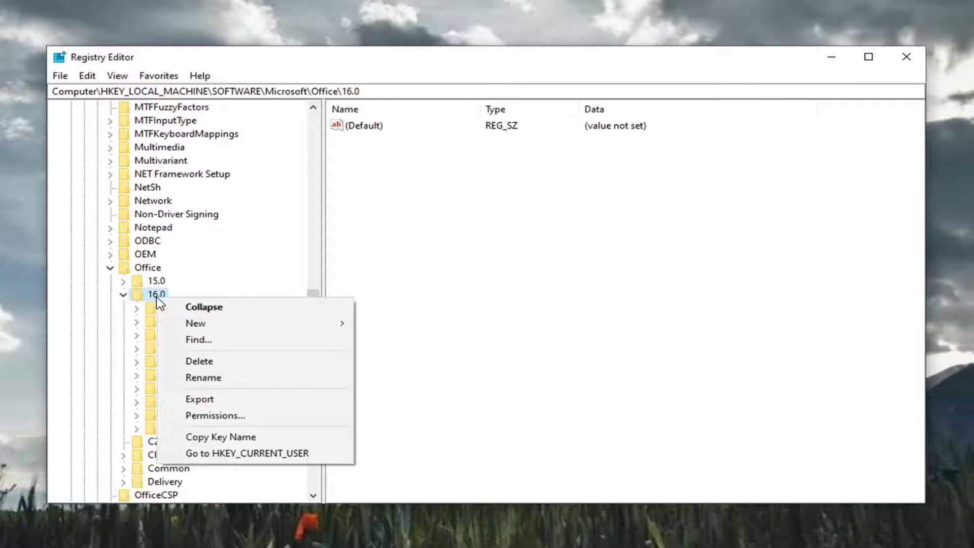
pyautogui.moveTo(192, 327)
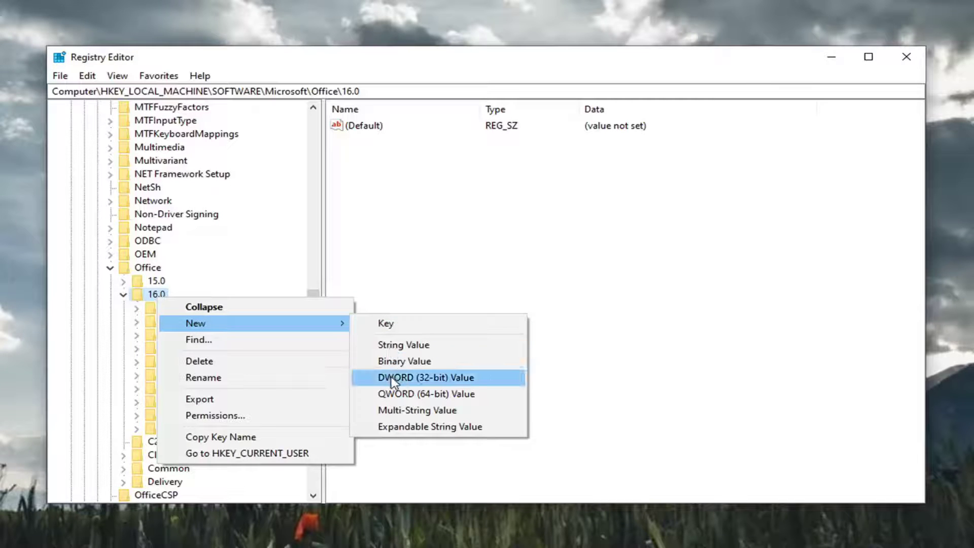
pyautogui.click(398, 326)
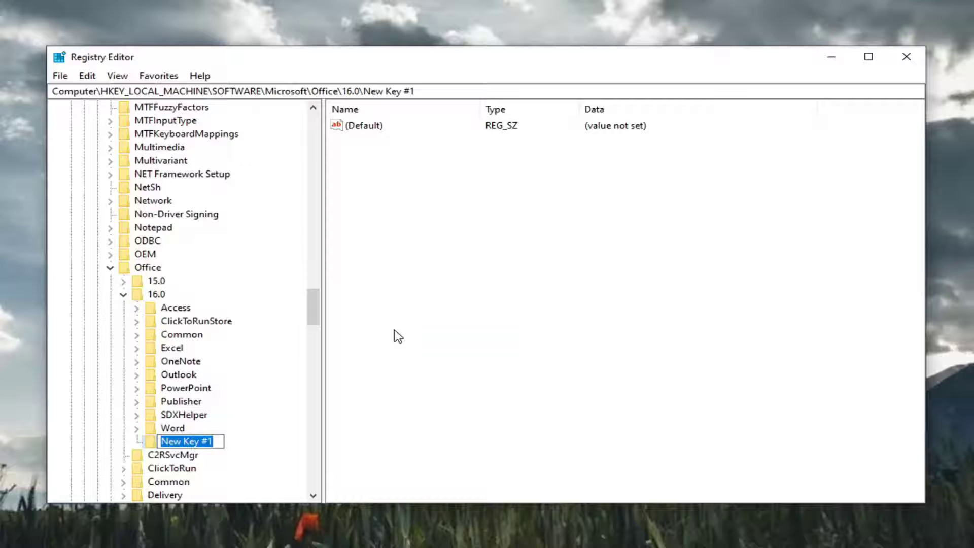
pyautogui.write('Delivery')
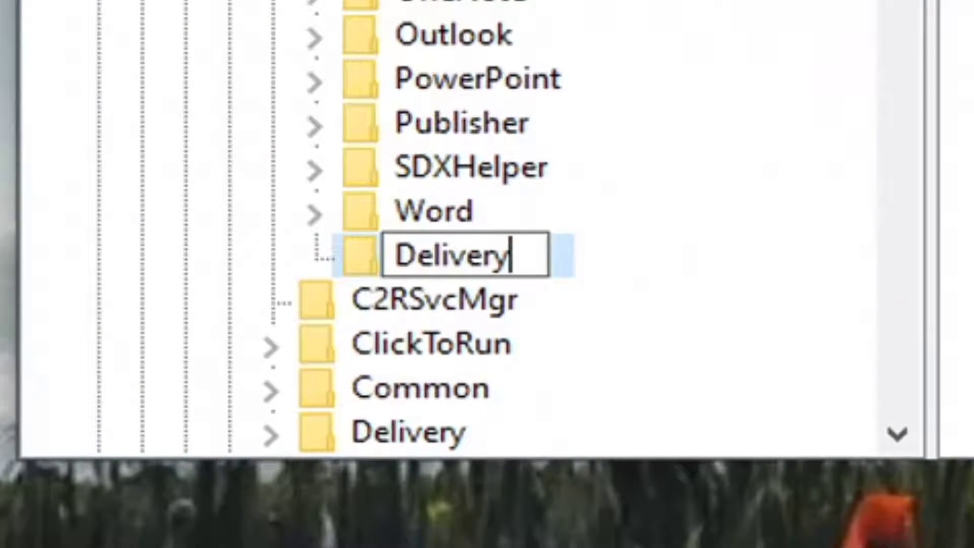
pyautogui.press('Return')
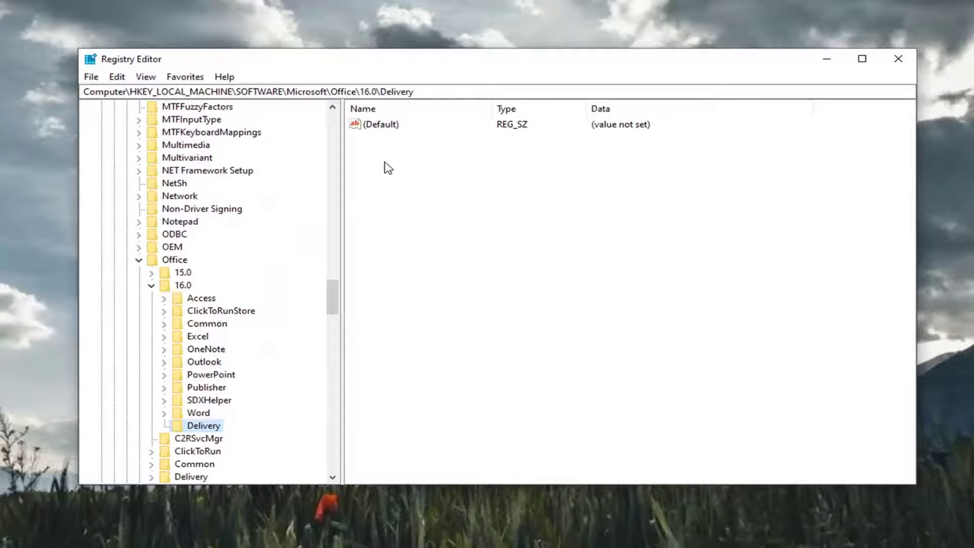
# Step: Add a string value 'LocalCacheDrive' to Delivery and open its Edit String dialog
pyautogui.rightClick(381, 159)
pyautogui.moveTo(418, 168)
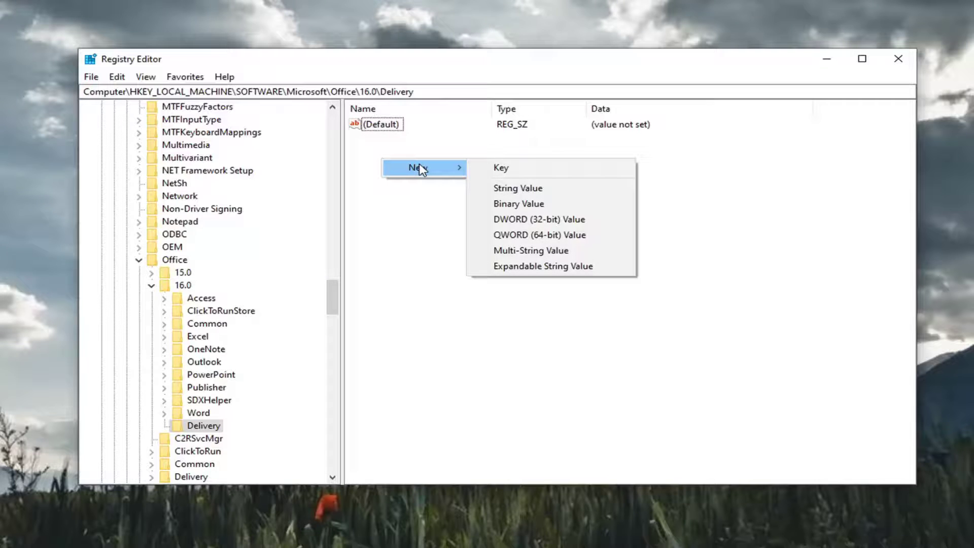
pyautogui.click(513, 191)
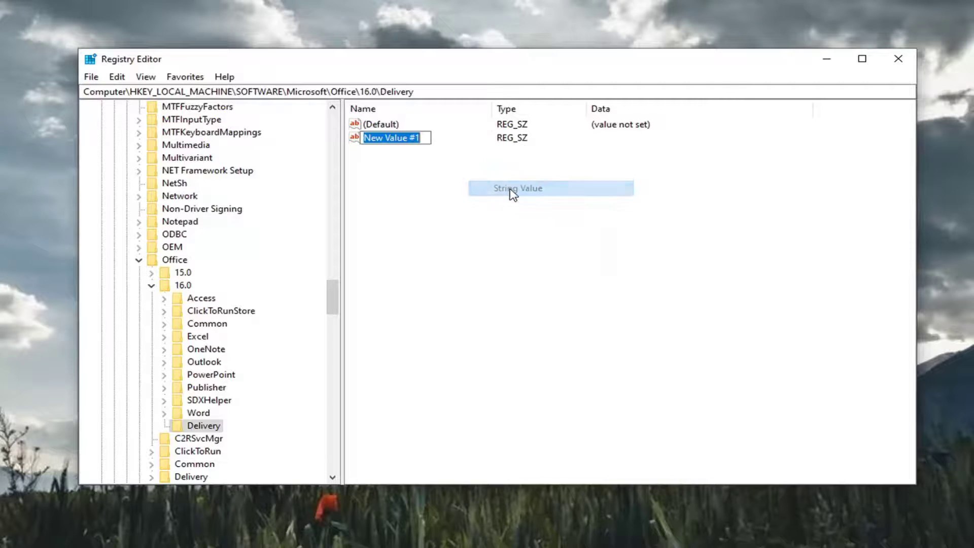
pyautogui.write('Loc')
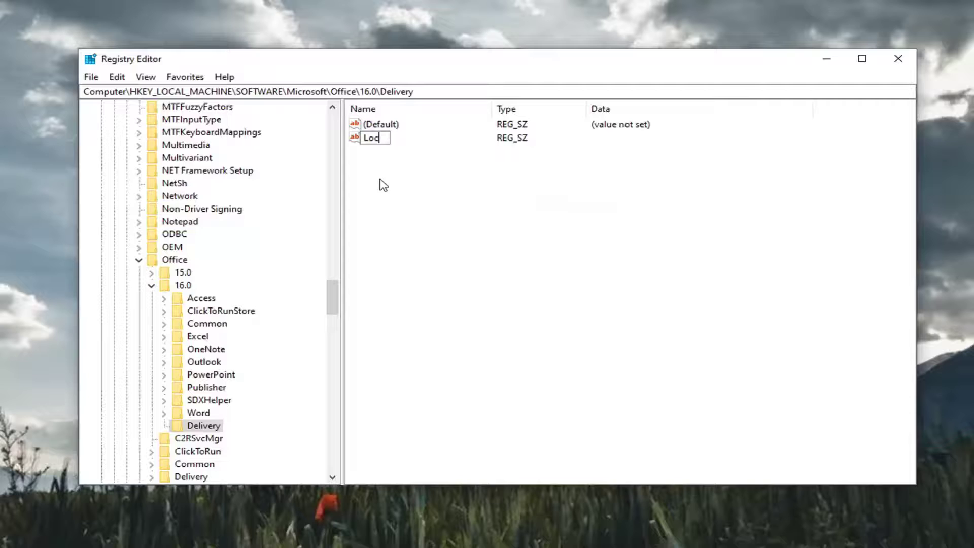
pyautogui.write('alCache')
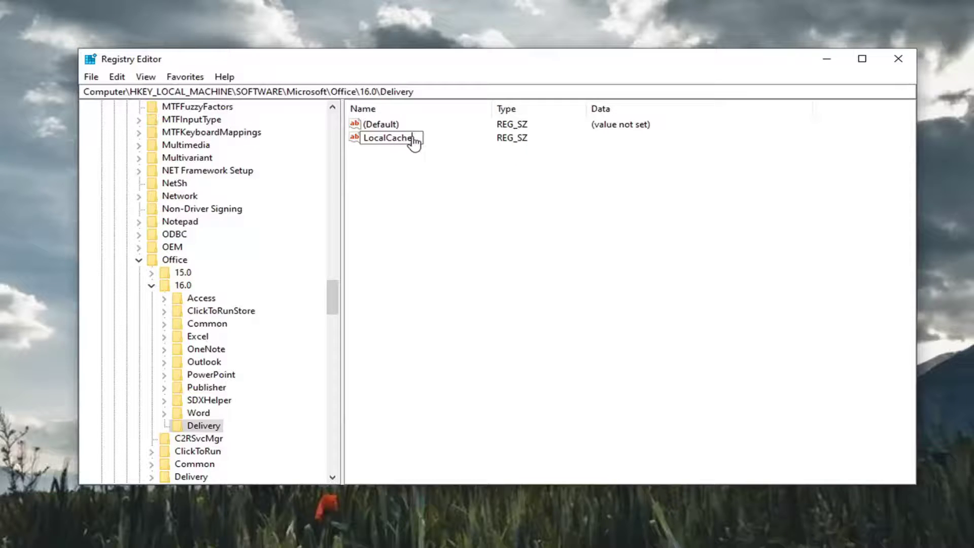
pyautogui.write('Drive')
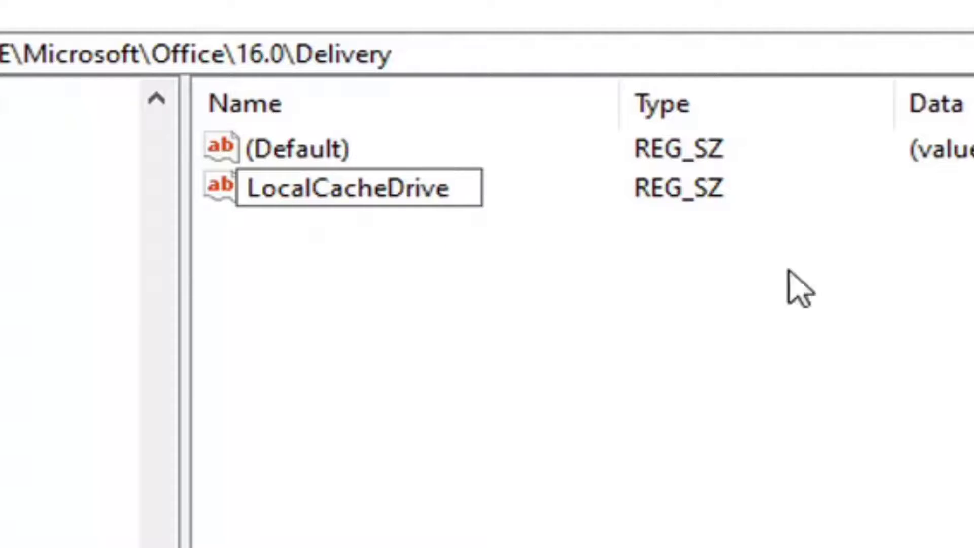
pyautogui.press('Return')
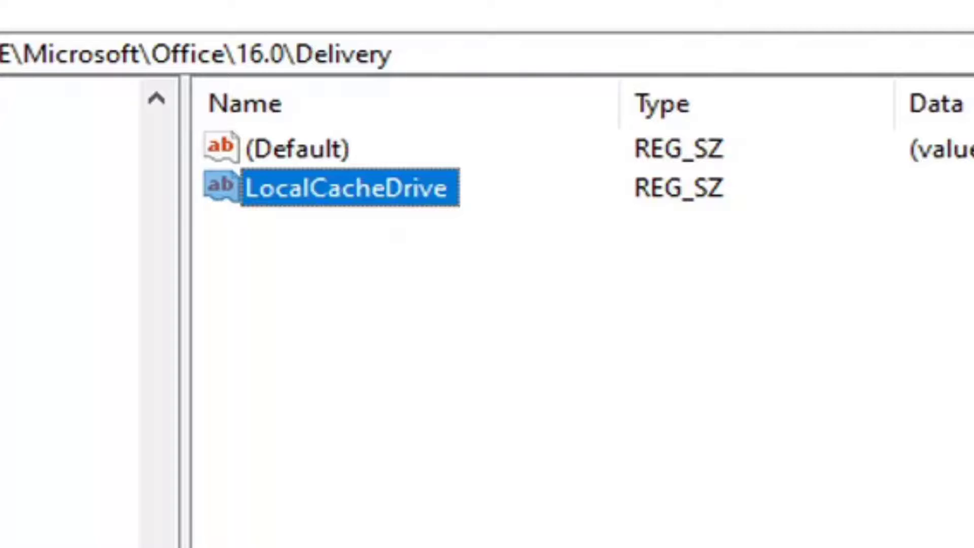
pyautogui.doubleClick(408, 188)
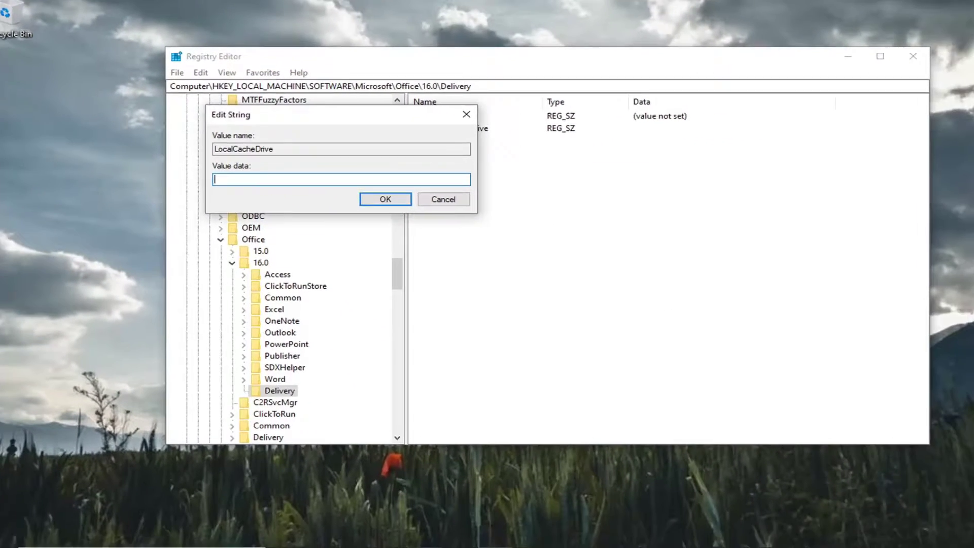
# Step: Check under This PC in File Explorer that Windows is on Local Disk (C:)
pyautogui.click(405, 537)
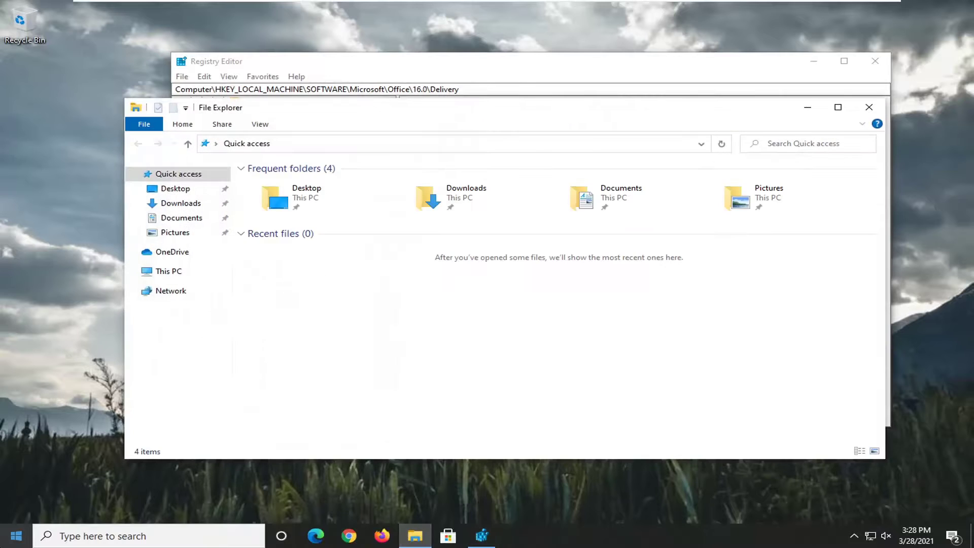
pyautogui.click(167, 273)
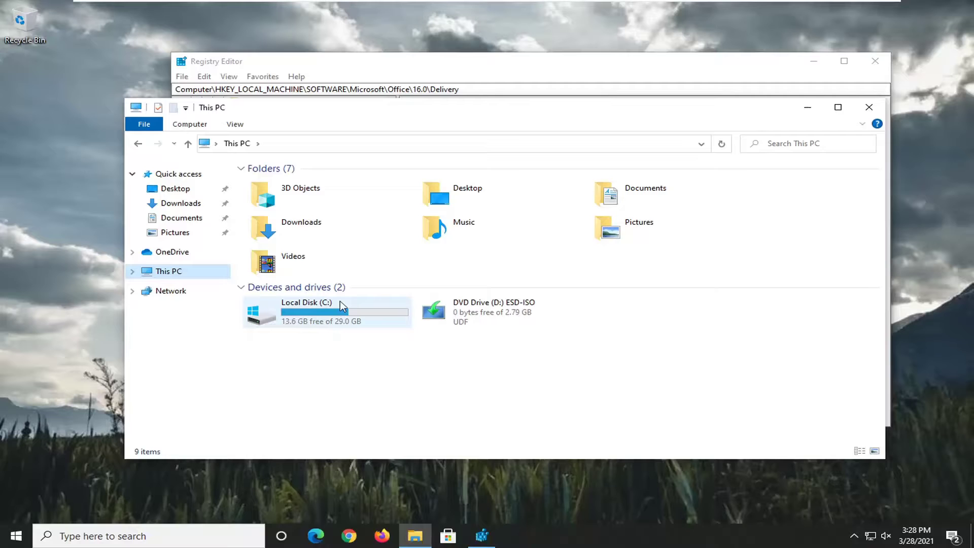
# Step: Set LocalCacheDrive's value data to C
pyautogui.click(869, 107)
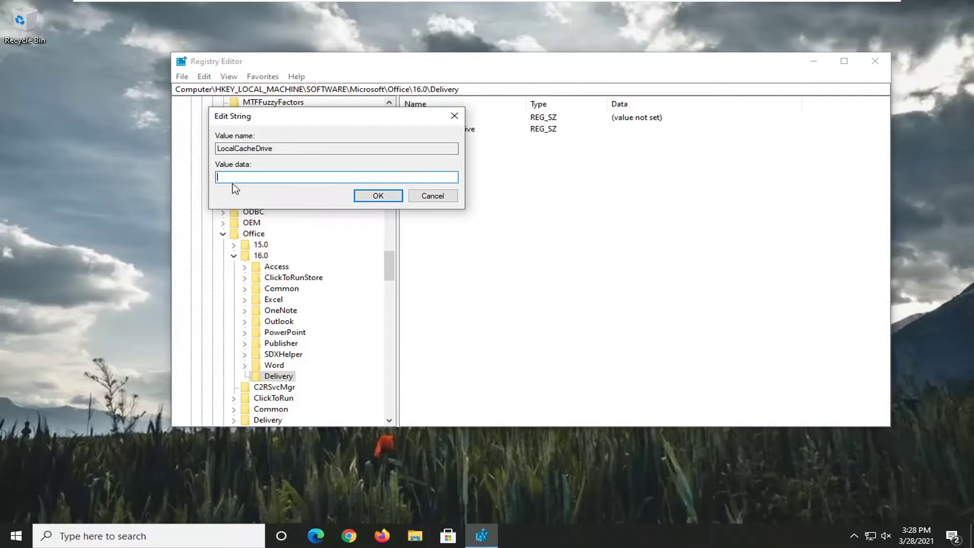
pyautogui.write('C')
pyautogui.click(385, 197)
# Step: Collapse the key tree from 16.0 back up to HKEY_LOCAL_MACHINE and select Computer
pyautogui.click(234, 255)
pyautogui.click(222, 234)
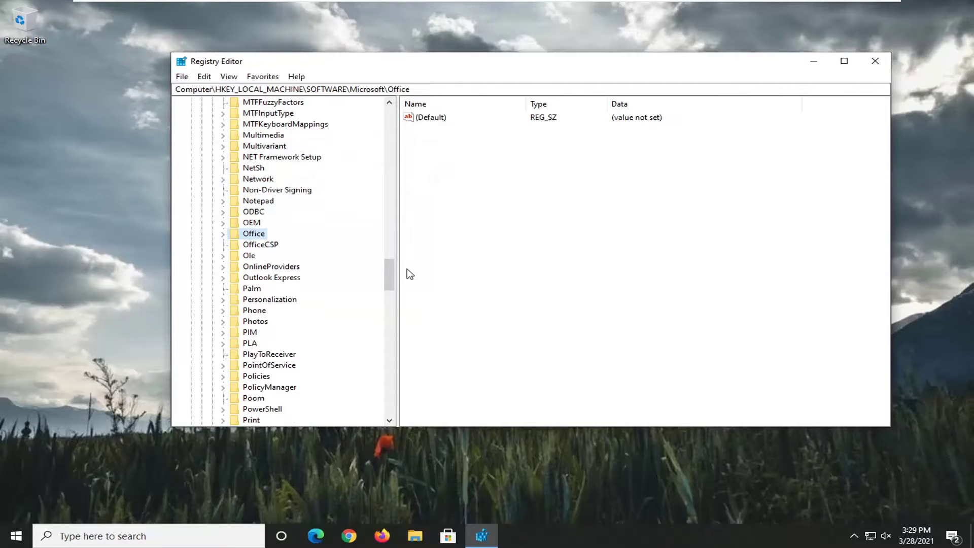
pyautogui.moveTo(389, 273); pyautogui.dragTo(389, 122)
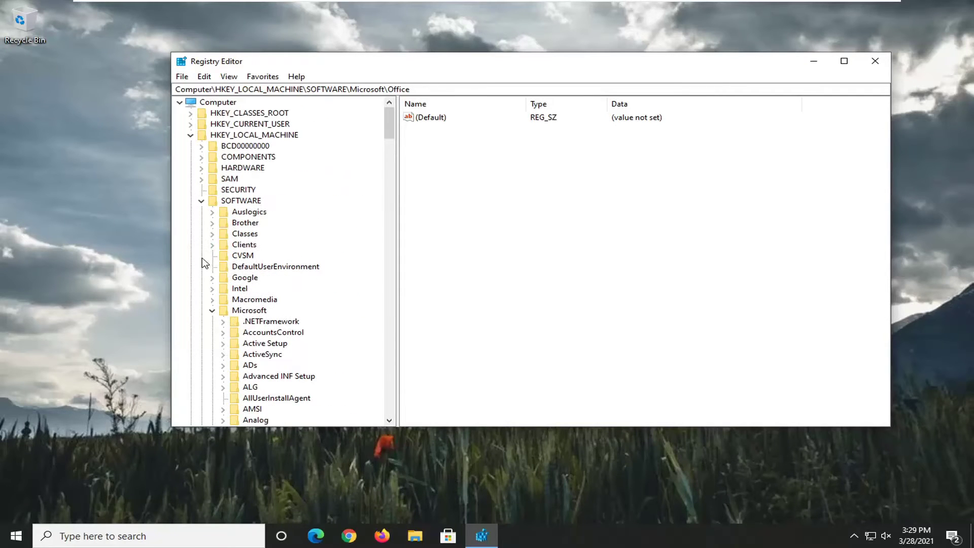
pyautogui.click(212, 311)
pyautogui.click(202, 200)
pyautogui.click(191, 136)
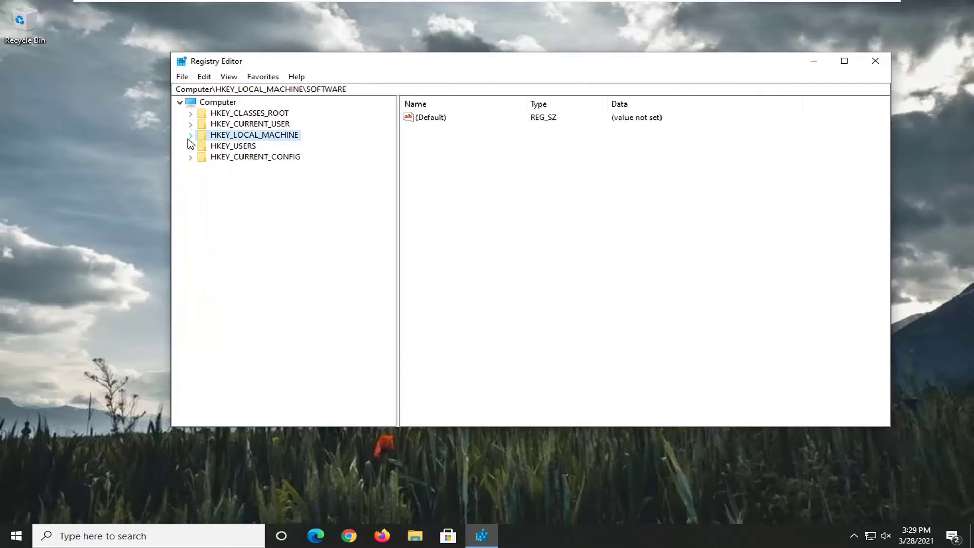
pyautogui.click(217, 102)
pyautogui.click(863, 67)
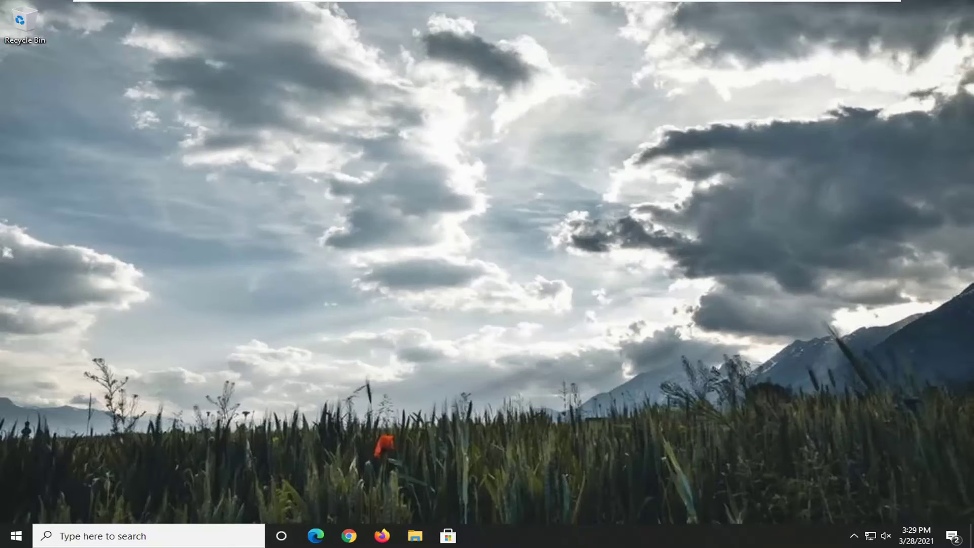